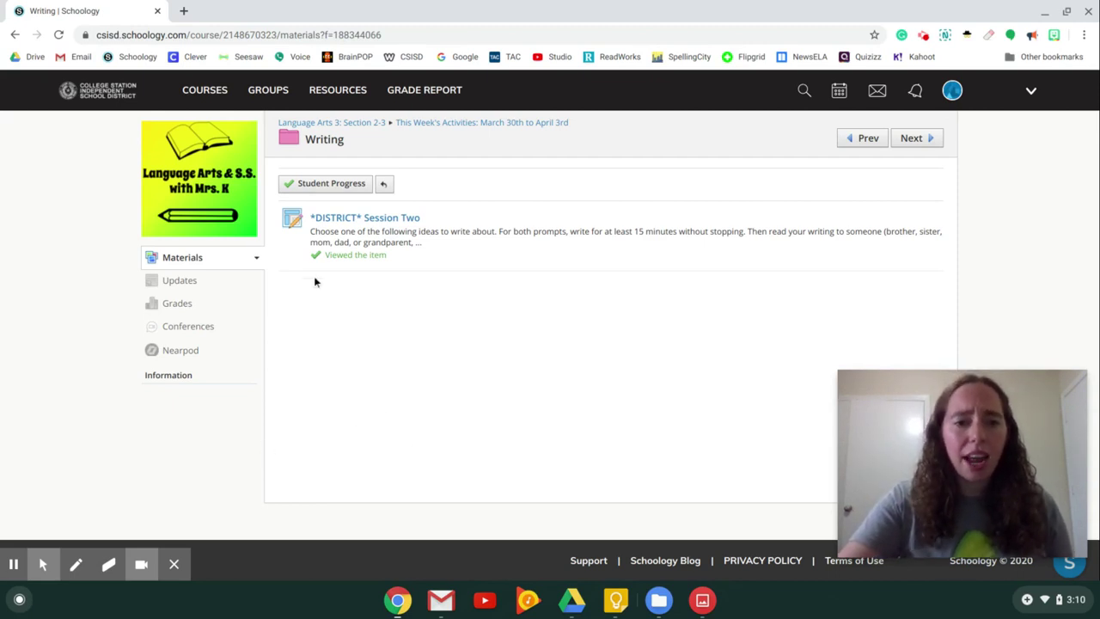
- Circle the assignment icon beside *DISTRICT* Session Two with the red annotation pen
left_click(43, 564)
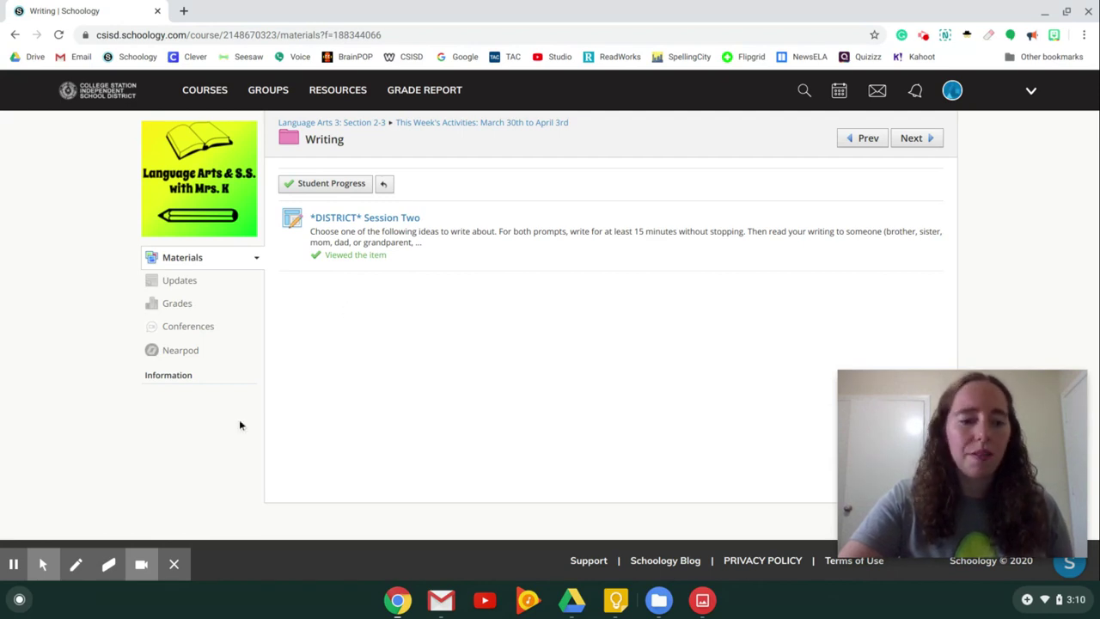
left_click(78, 564)
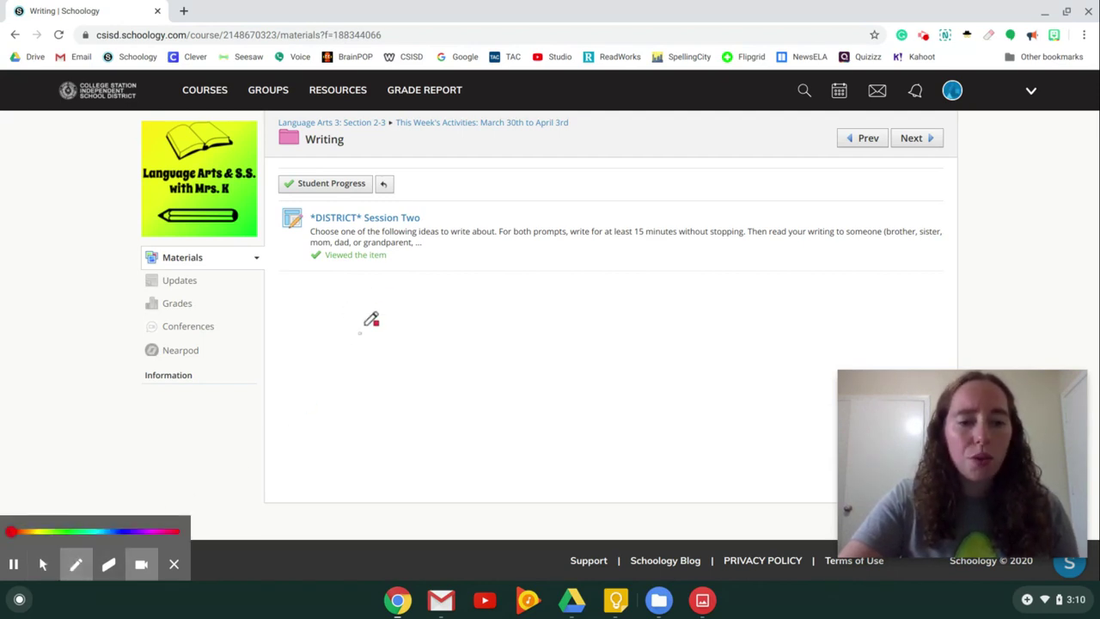
mouse_move(302, 193)
left_mouse_down()
mouse_move(281, 202)
mouse_move(271, 225)
mouse_move(309, 244)
mouse_move(327, 224)
mouse_move(321, 205)
left_mouse_up()
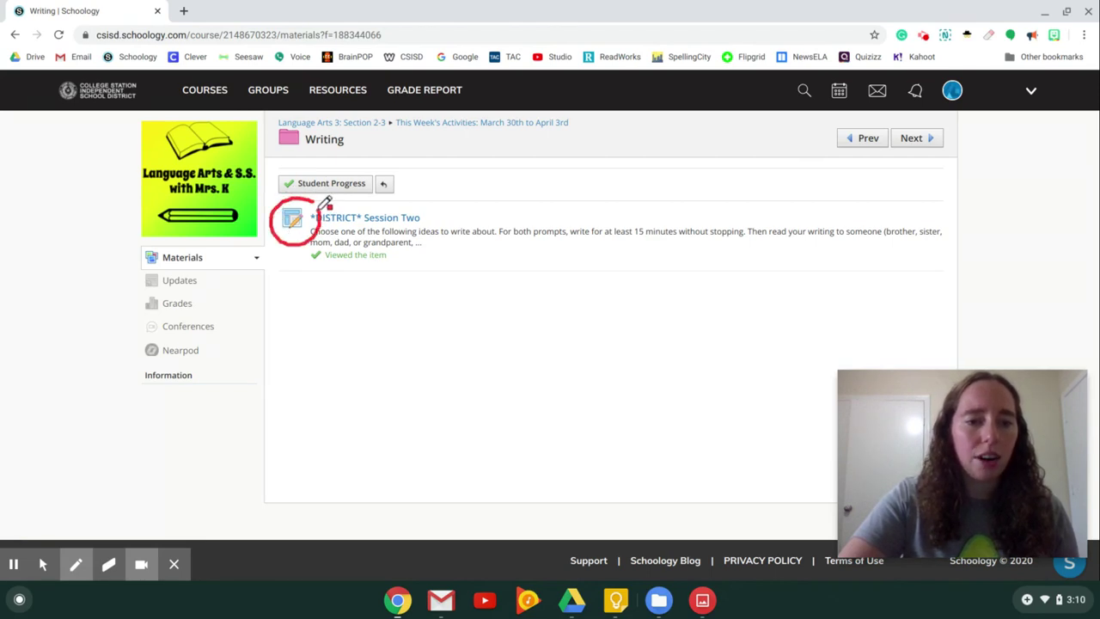
left_click(41, 564)
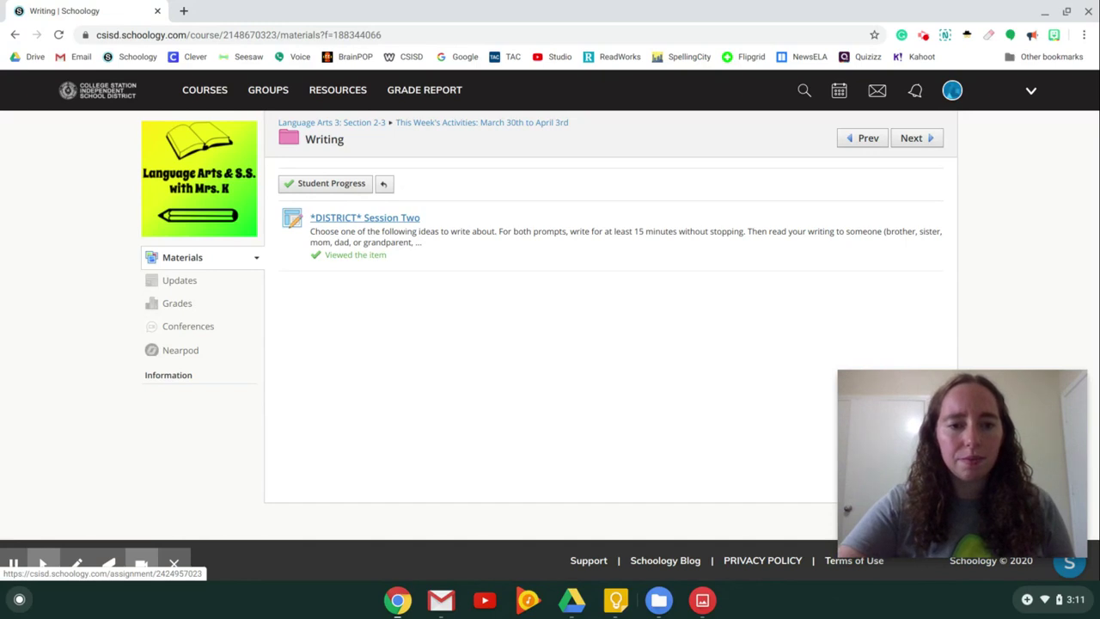
- Open the *DISTRICT* Session Two assignment and review its writing prompts, instructions and attached How to Use Schoology Assignments video link
left_click(342, 218)
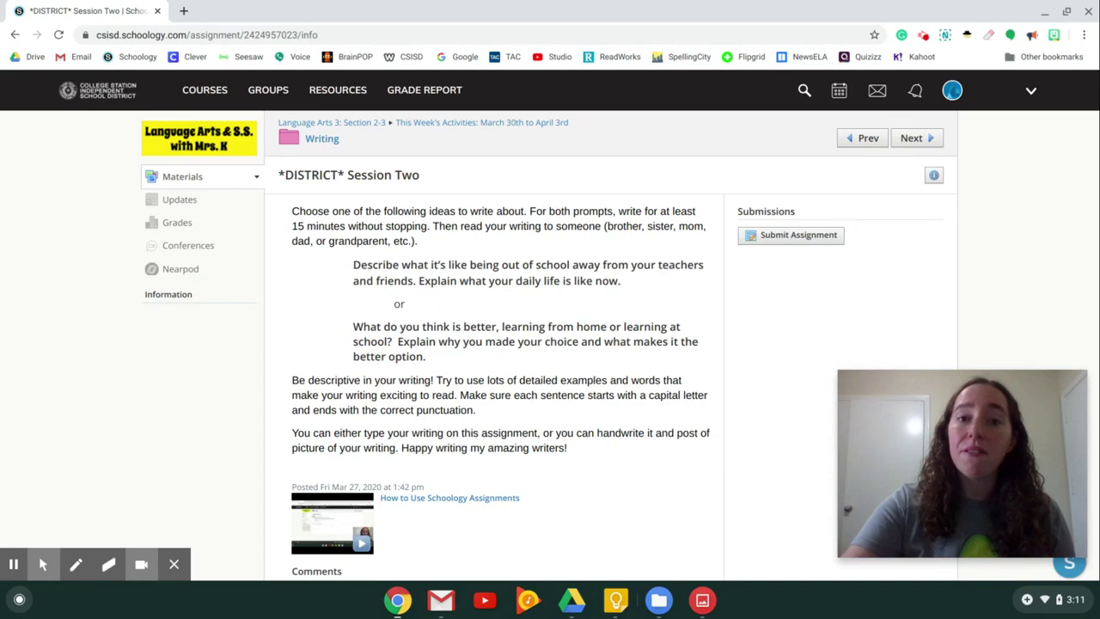
left_click(286, 213)
left_click_drag(286, 212, 624, 454)
left_click(625, 451)
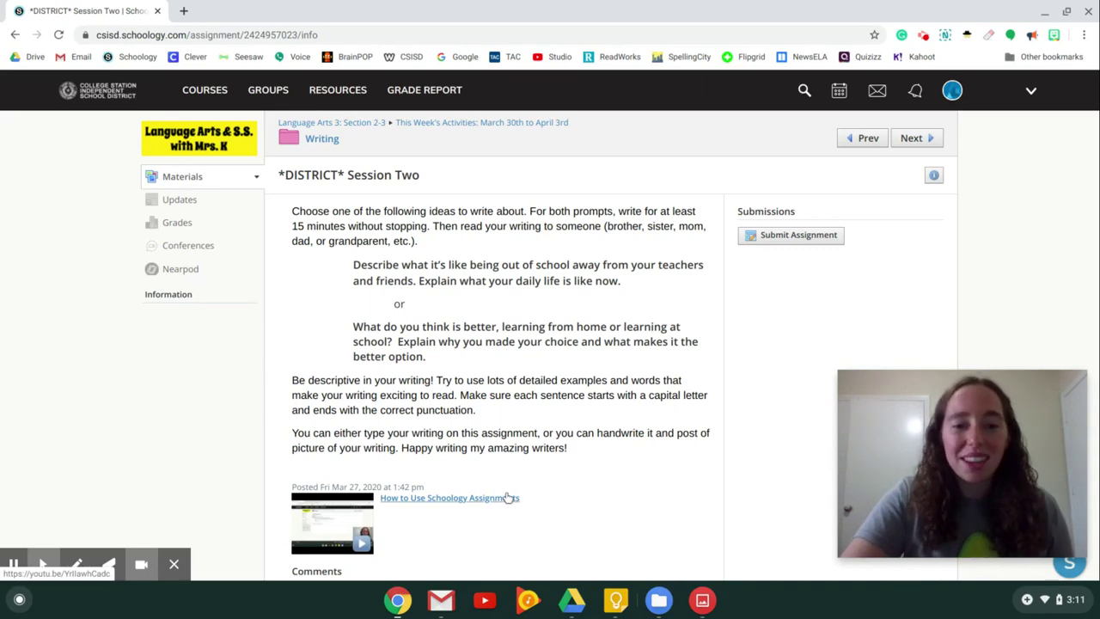
scroll(508, 498, "down", 3)
scroll(429, 456, "down", 1)
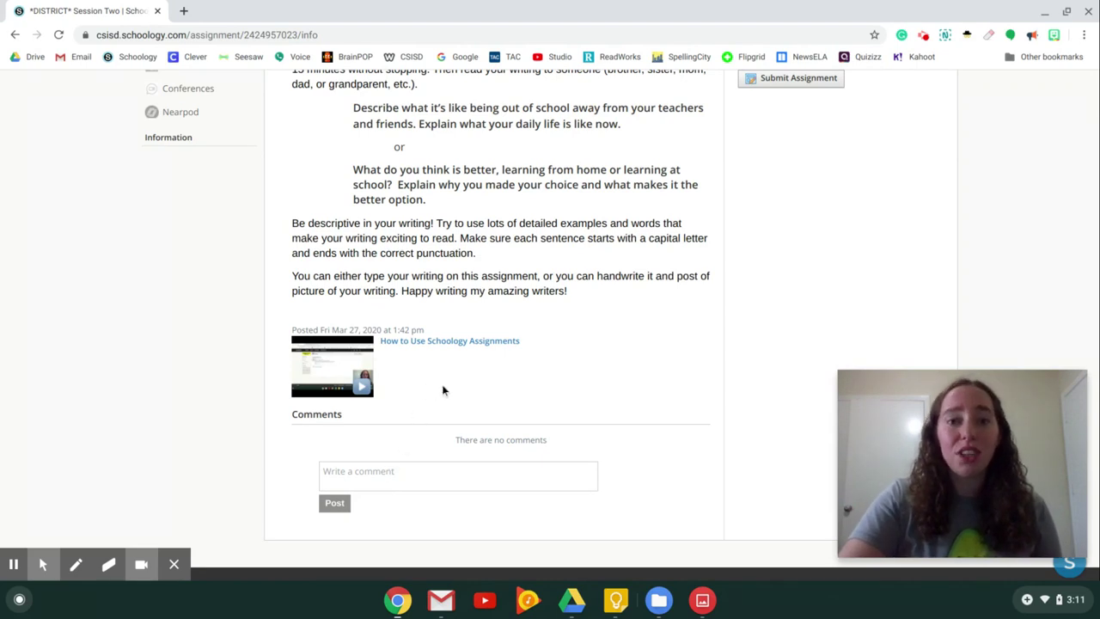
scroll(615, 400, "up", 1)
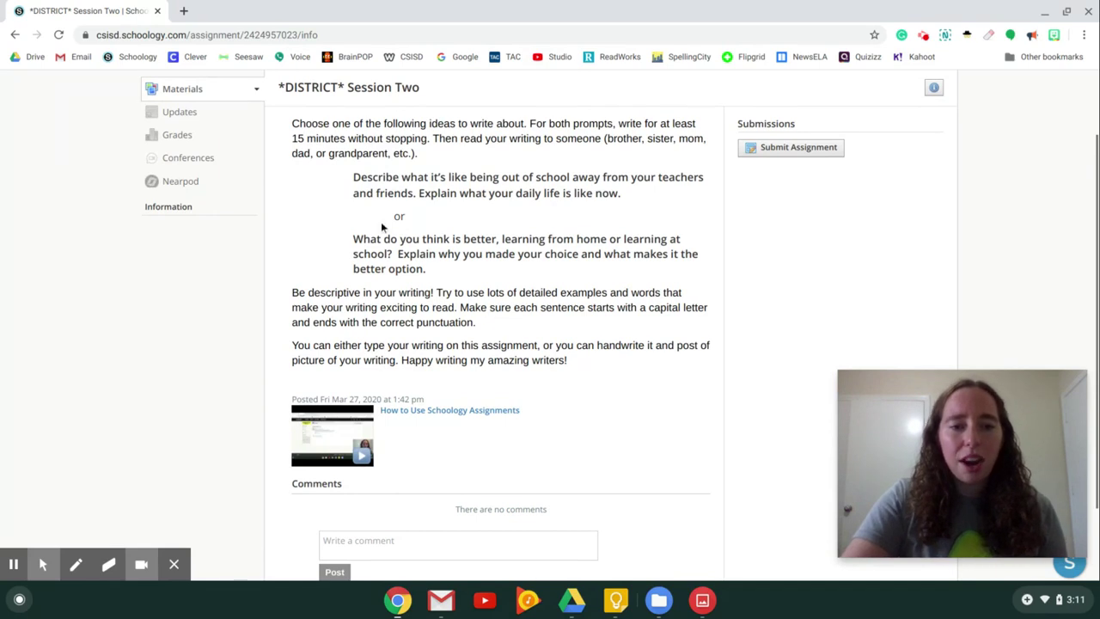
scroll(637, 287, "up", 1)
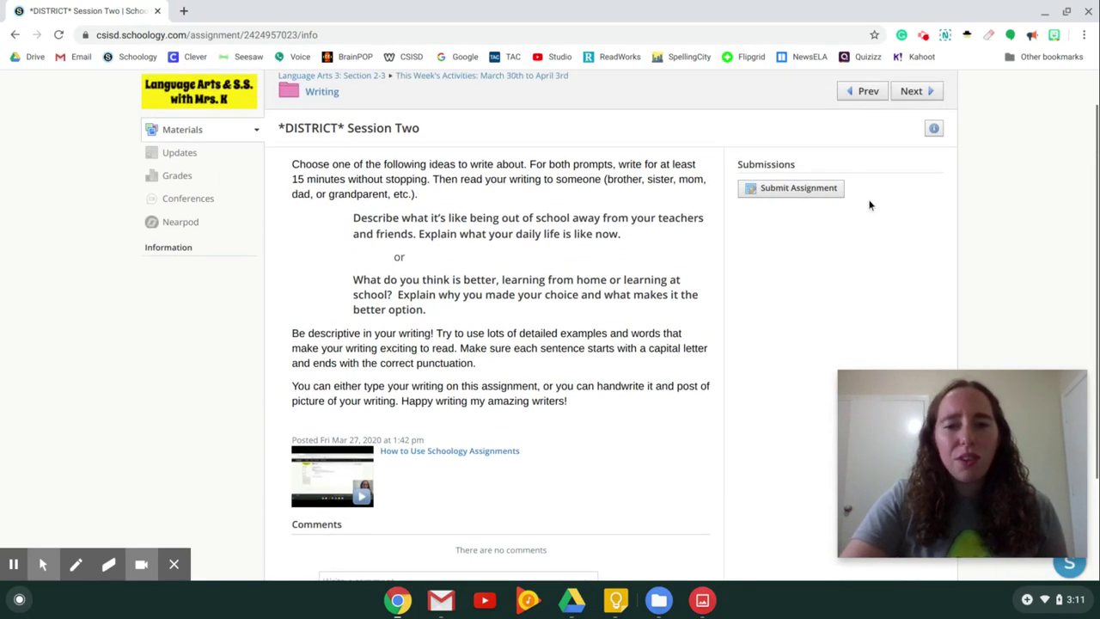
- Circle the Submit Assignment option under Submissions with the red annotation pen
left_click(75, 564)
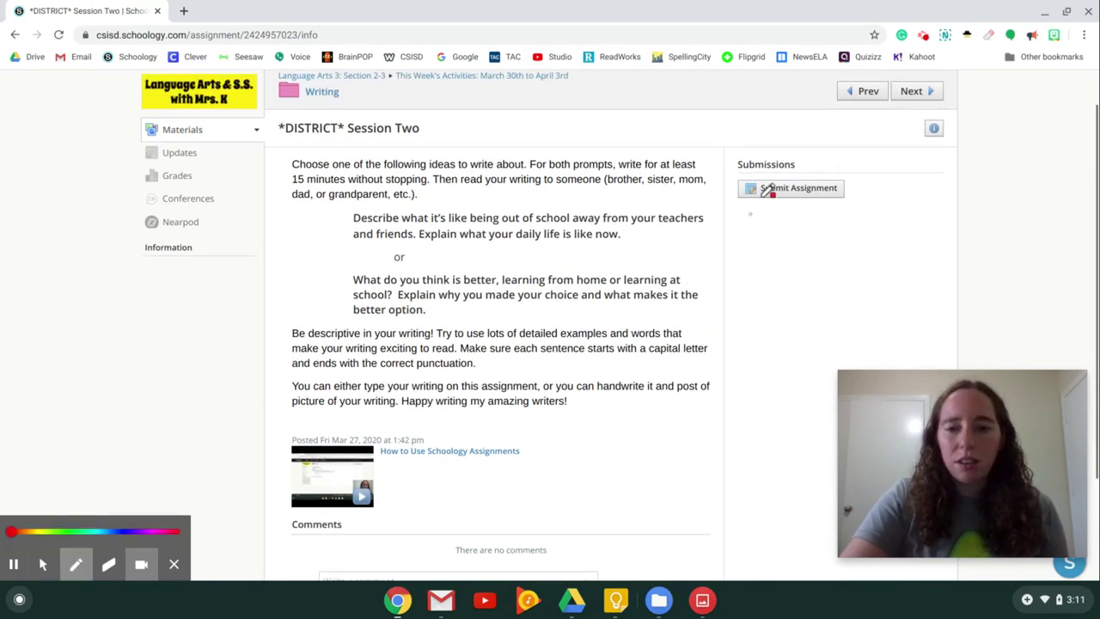
mouse_move(790, 155)
left_mouse_down()
mouse_move(756, 155)
mouse_move(720, 182)
mouse_move(808, 206)
mouse_move(856, 197)
mouse_move(837, 148)
mouse_move(795, 153)
left_mouse_up()
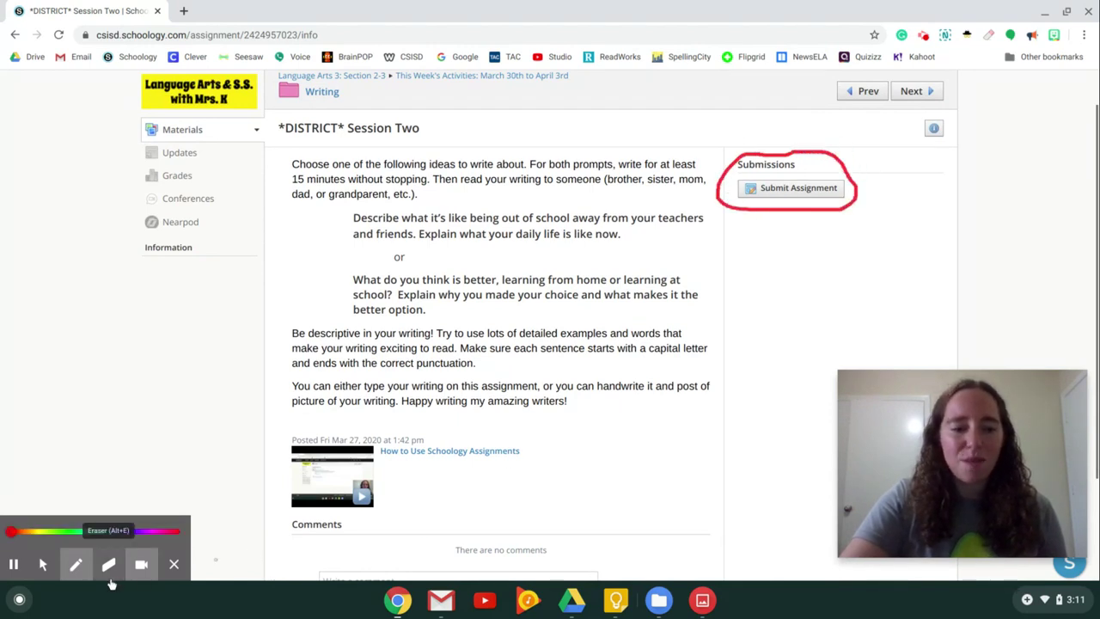
left_click(42, 564)
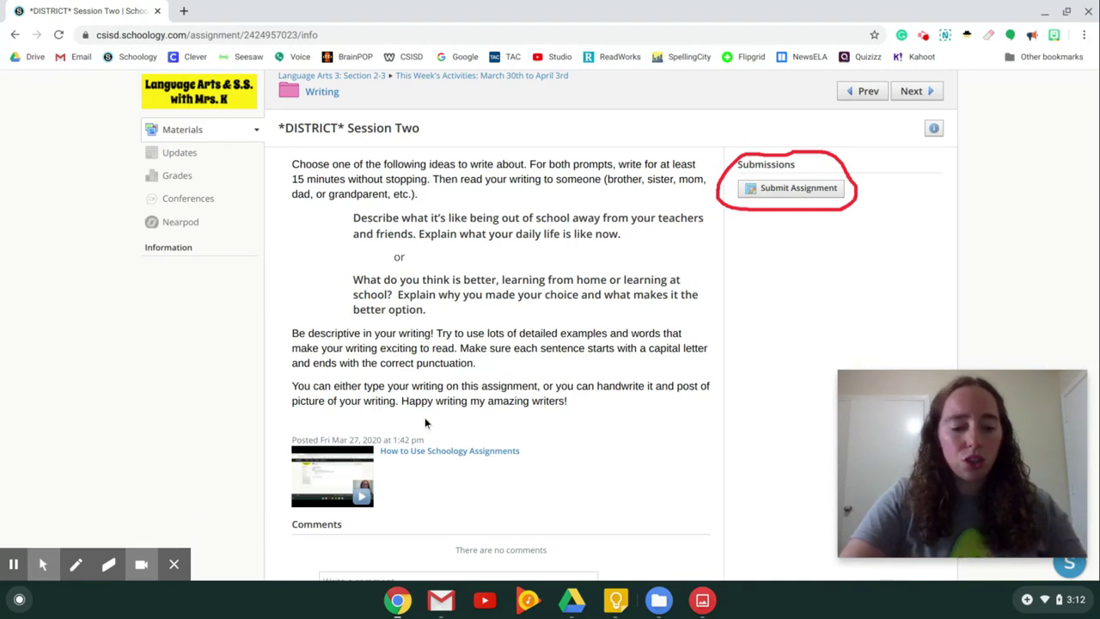
scroll(425, 417, "up", 1)
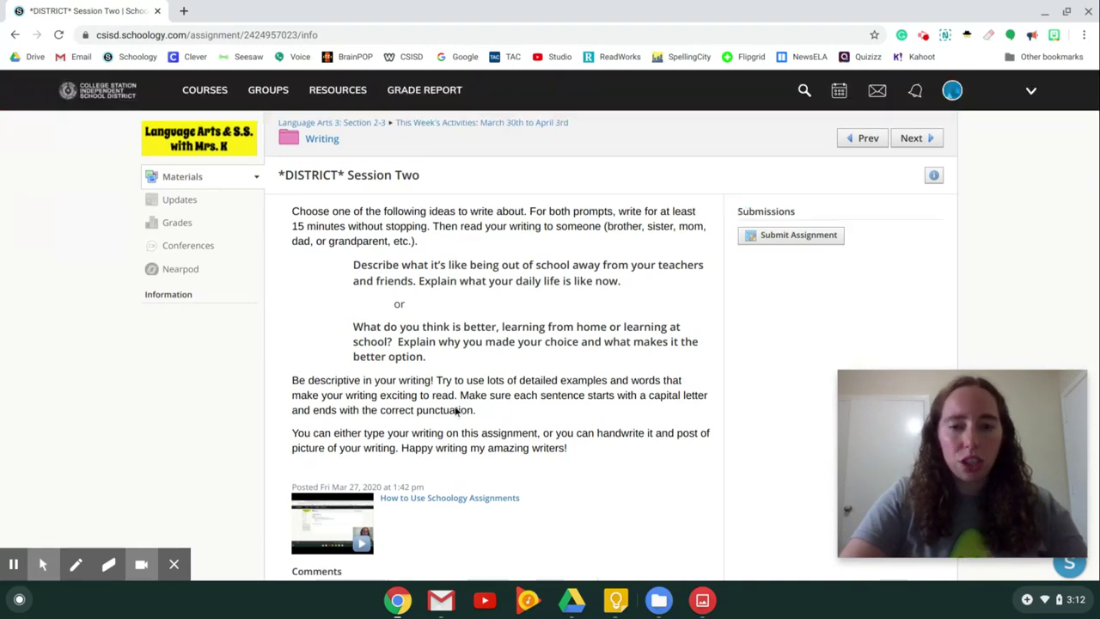
- Start a submission for the assignment and try to attach the image IMG_0488-B2049.PNG from My files
left_click(784, 241)
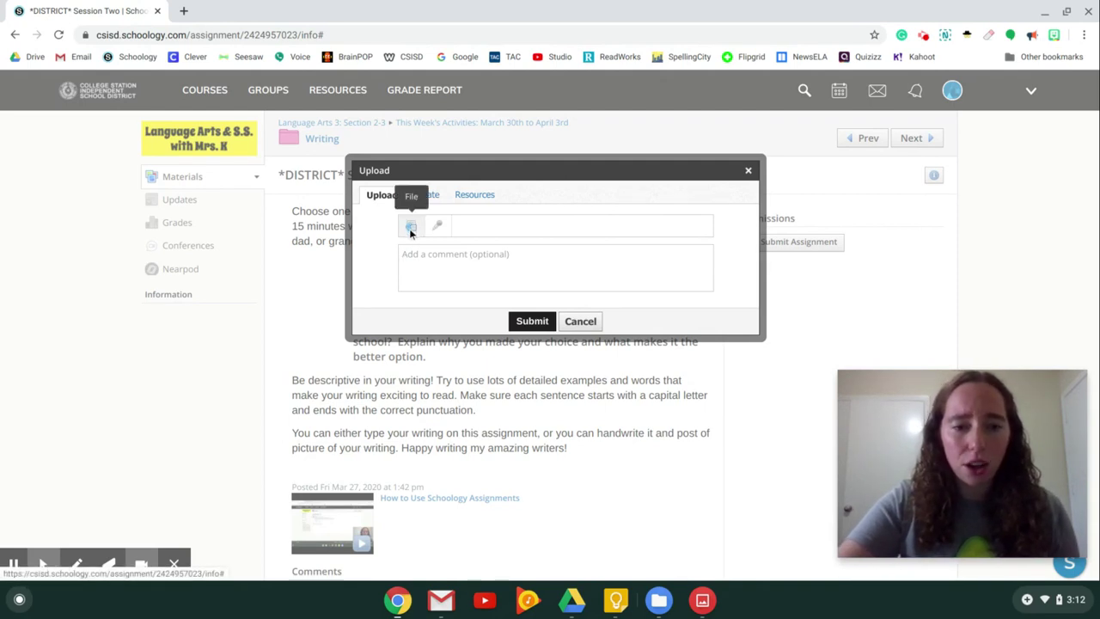
left_click(410, 228)
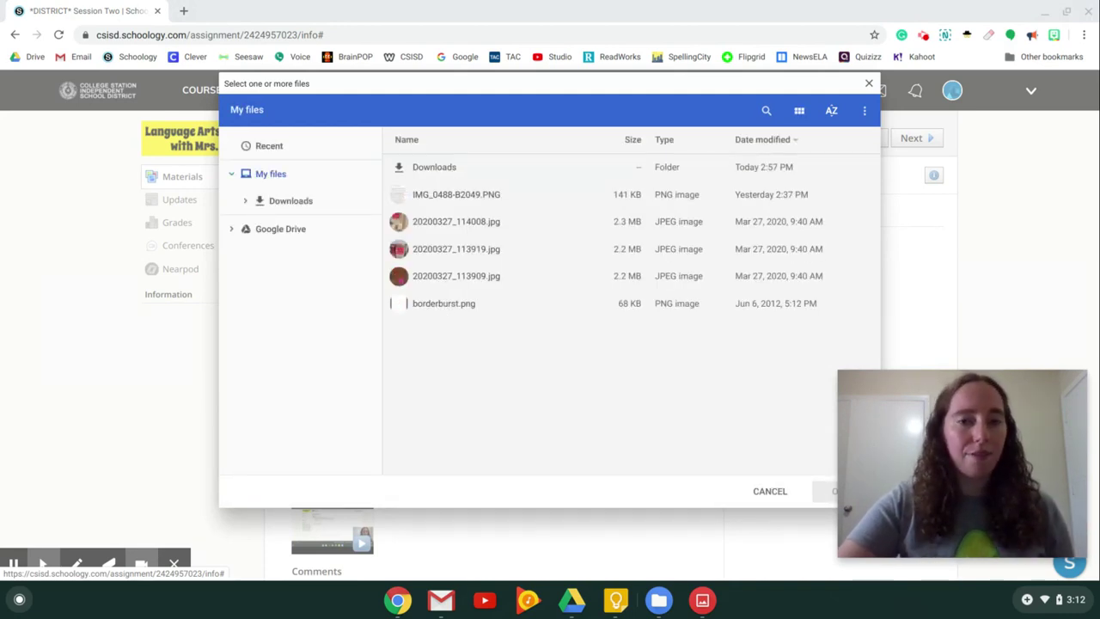
double_click(431, 196)
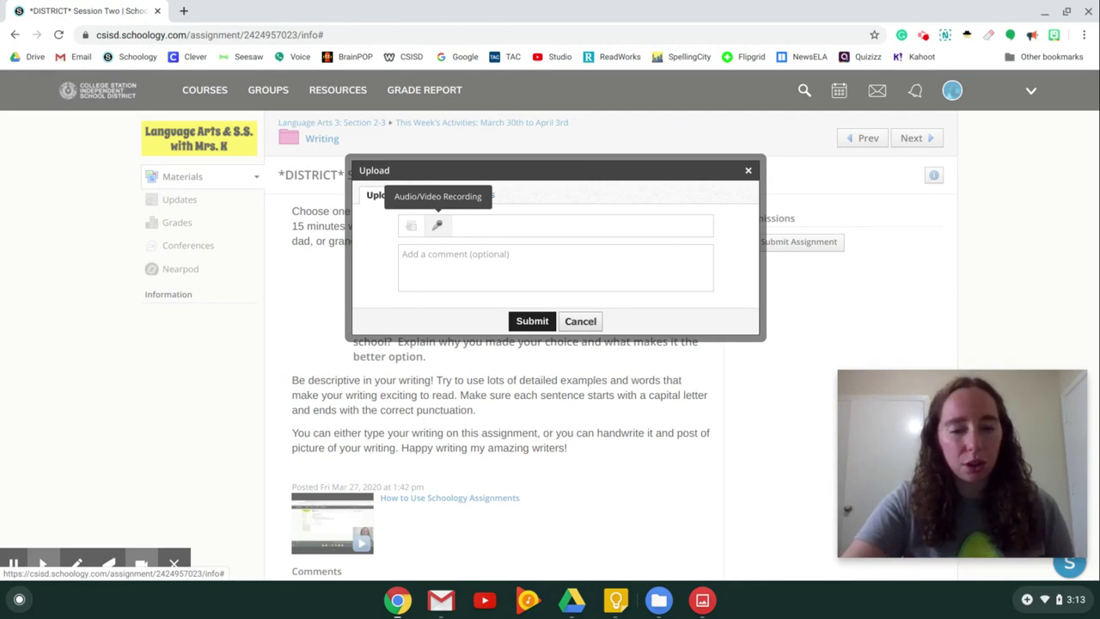
- Record a short audio and video clip with the webcam and insert it into the assignment submission
left_click(439, 230)
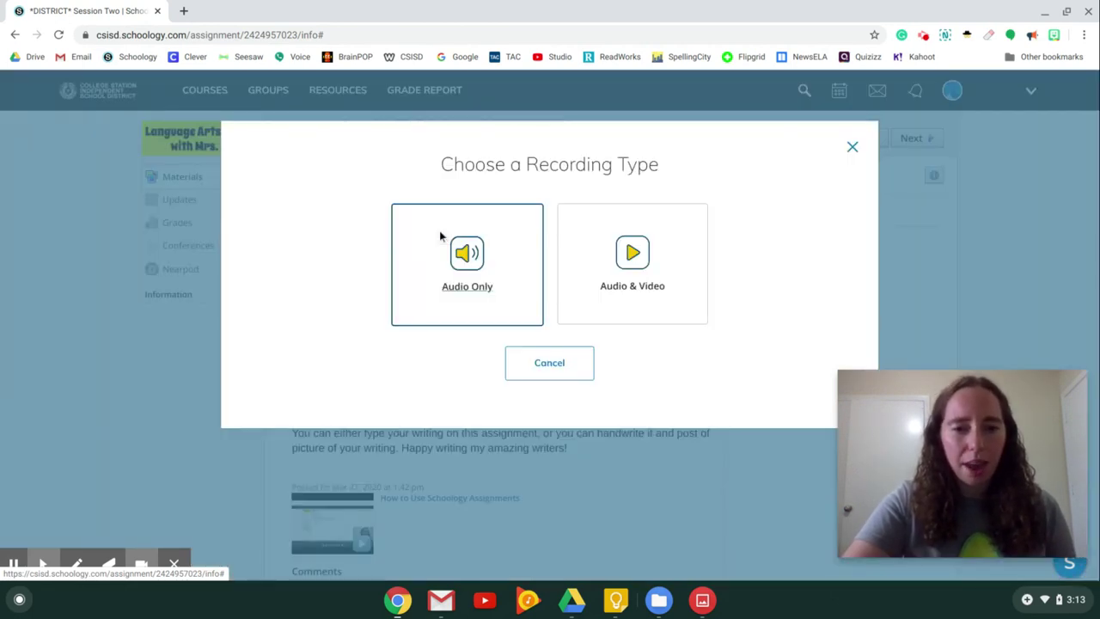
left_click(660, 273)
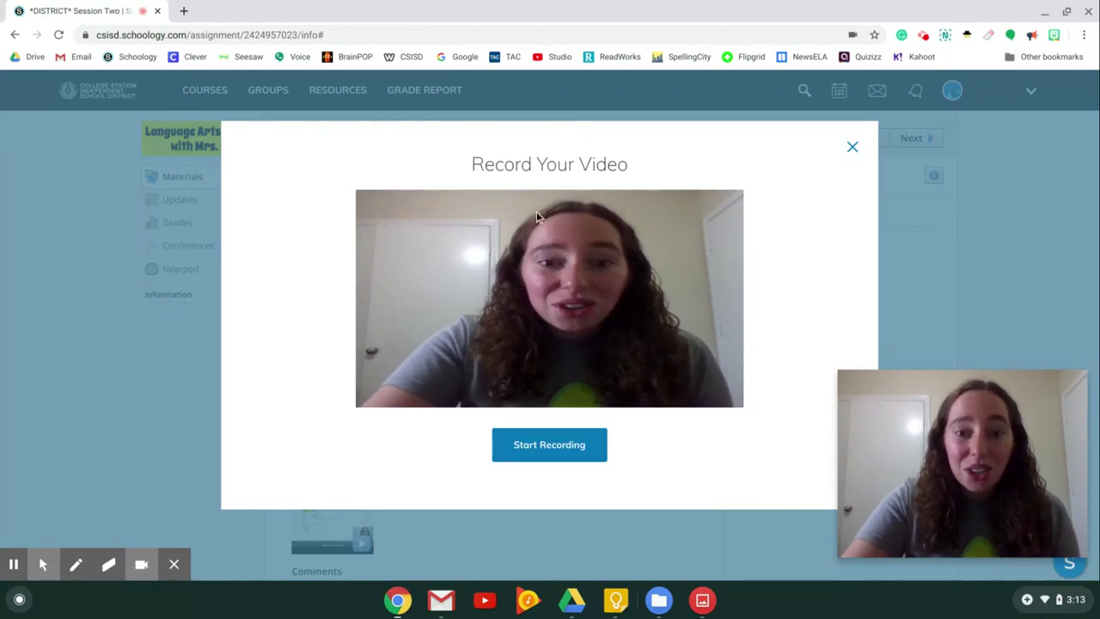
left_click(539, 438)
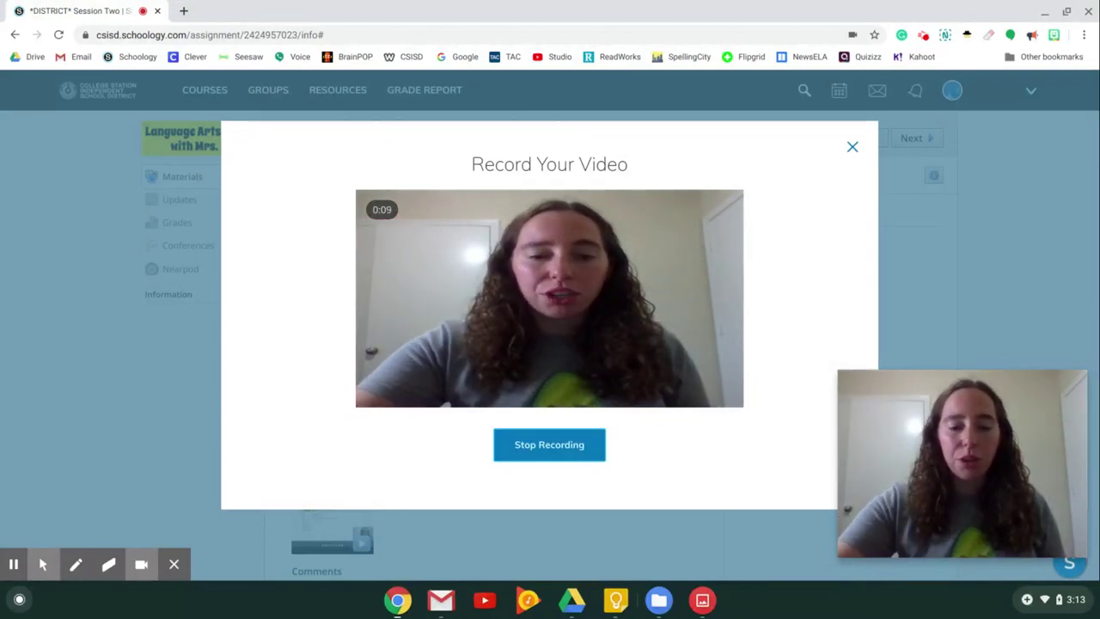
left_click(575, 454)
left_click(573, 454)
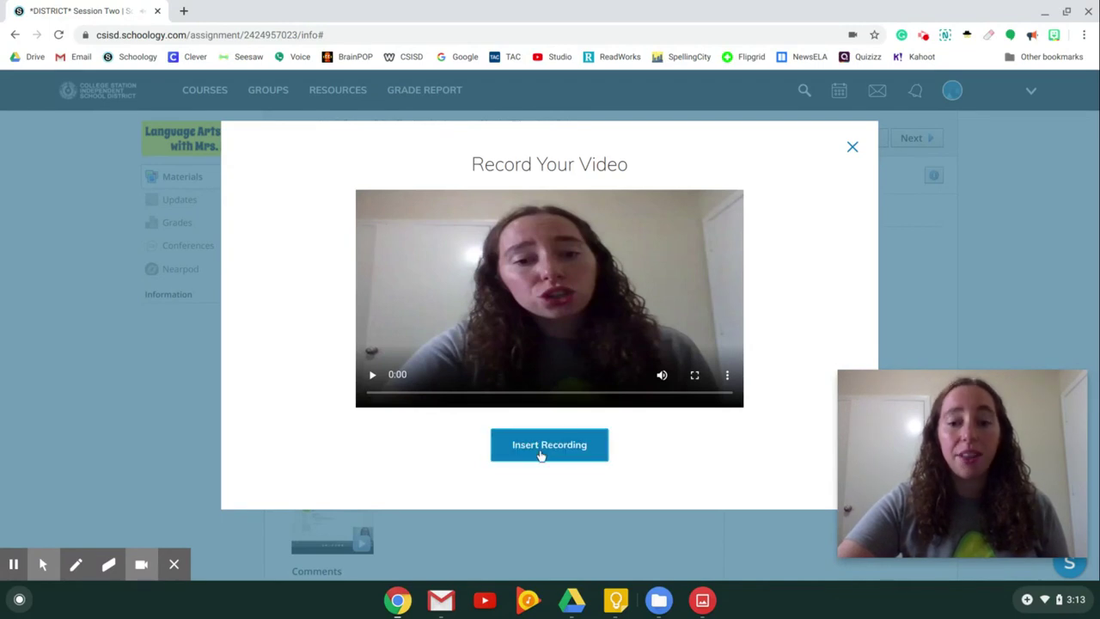
left_click(543, 451)
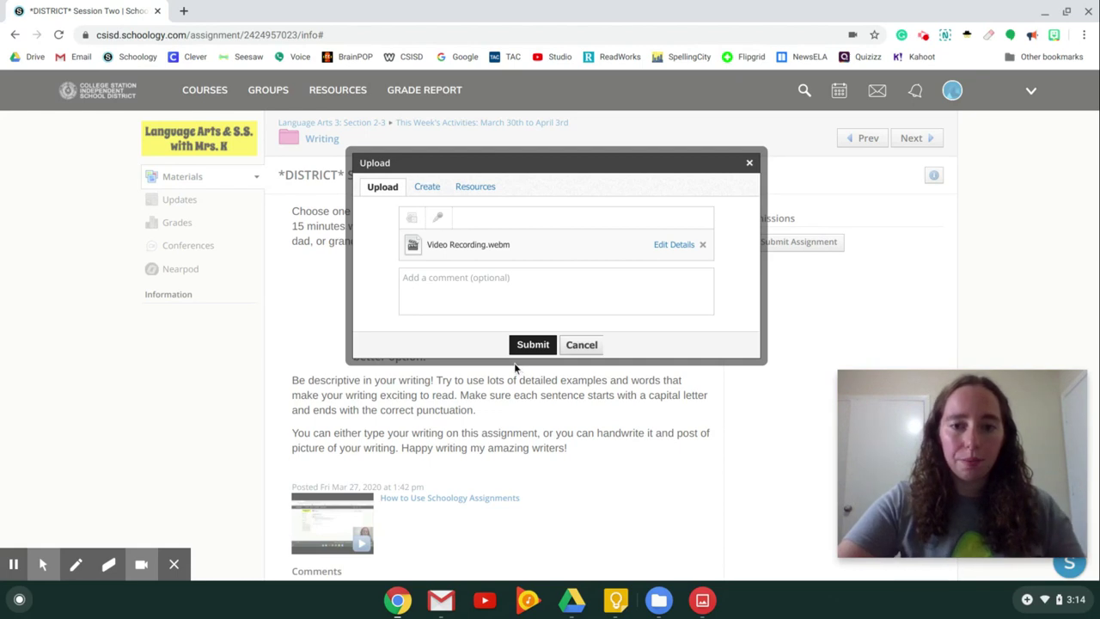
- Remove Video Recording.webm from the submission's attachments
left_click(703, 245)
left_click(522, 242)
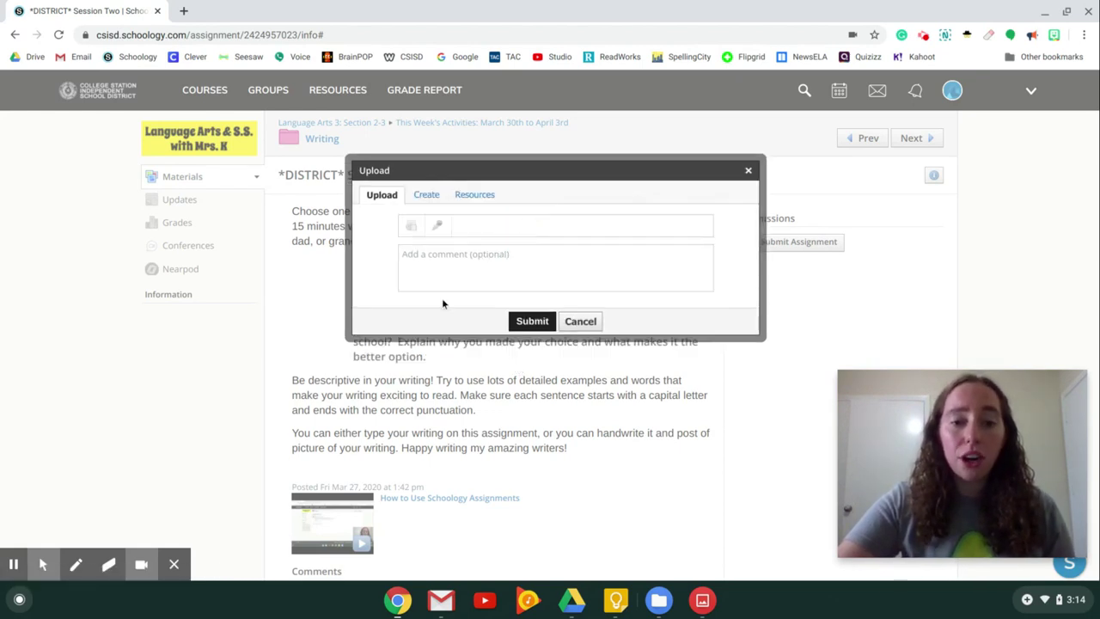
- Create a written submission reading "One day I was walking.." and save it as a draft
left_click(438, 196)
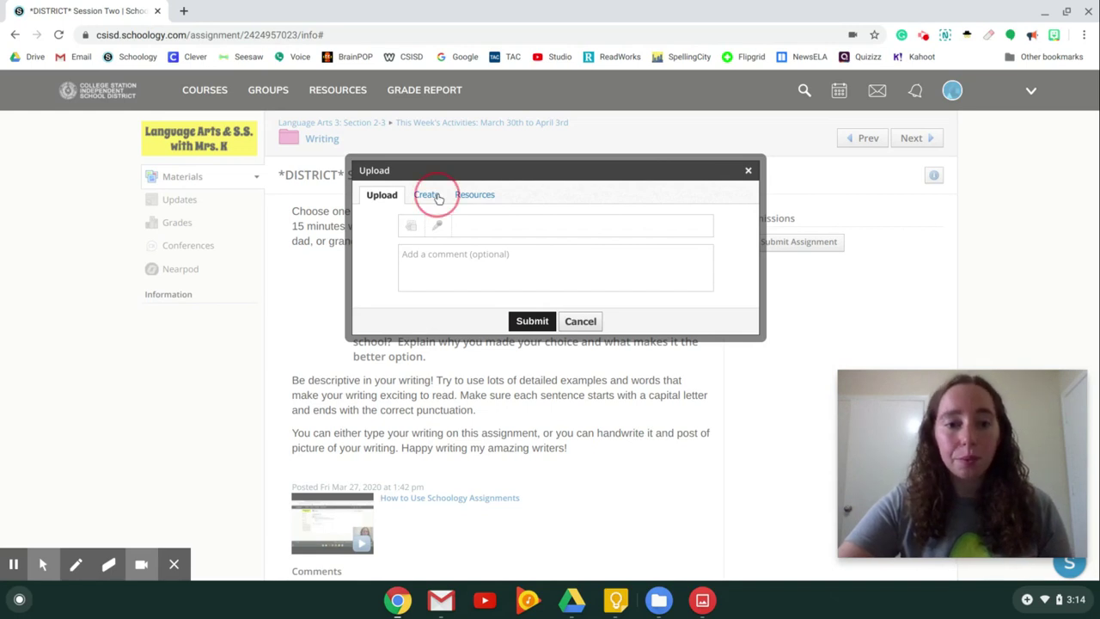
left_click(340, 254)
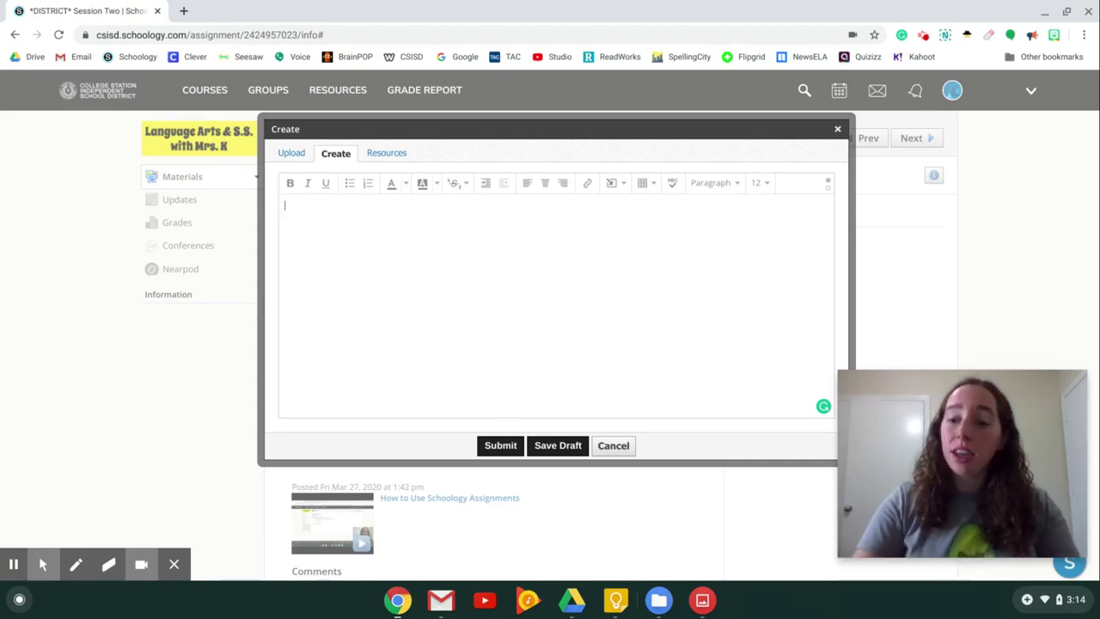
type("One day I")
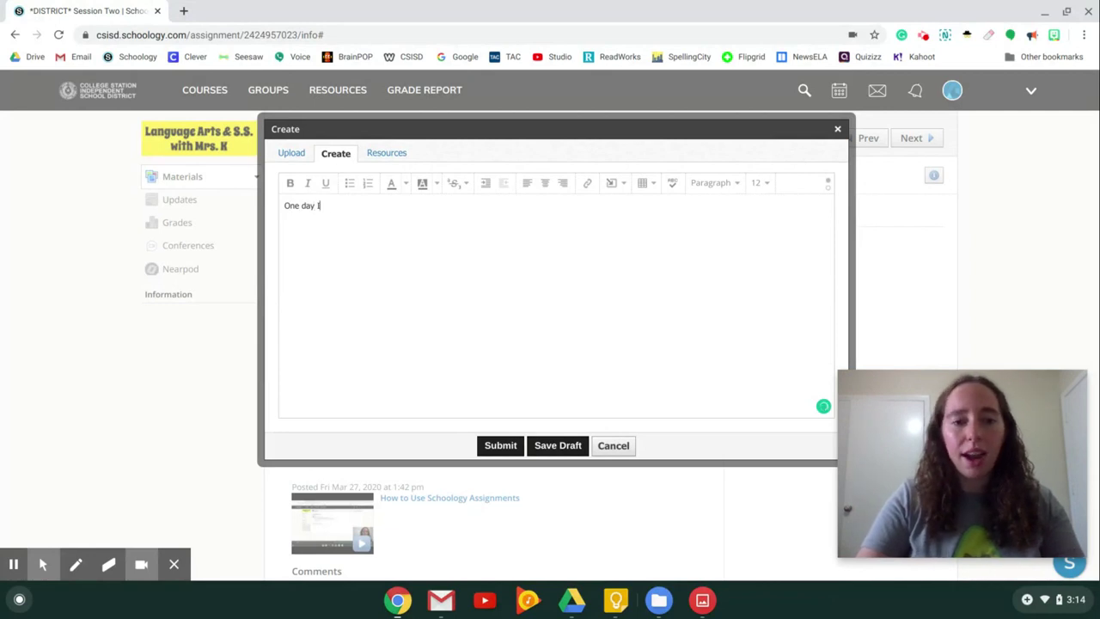
type(" was walking...")
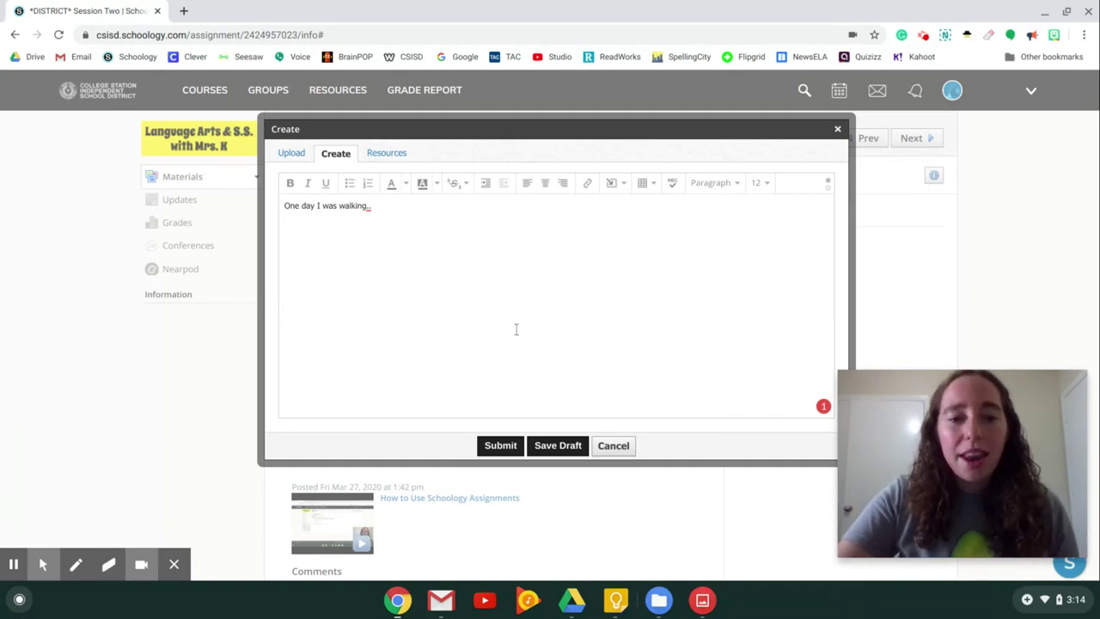
left_click(560, 449)
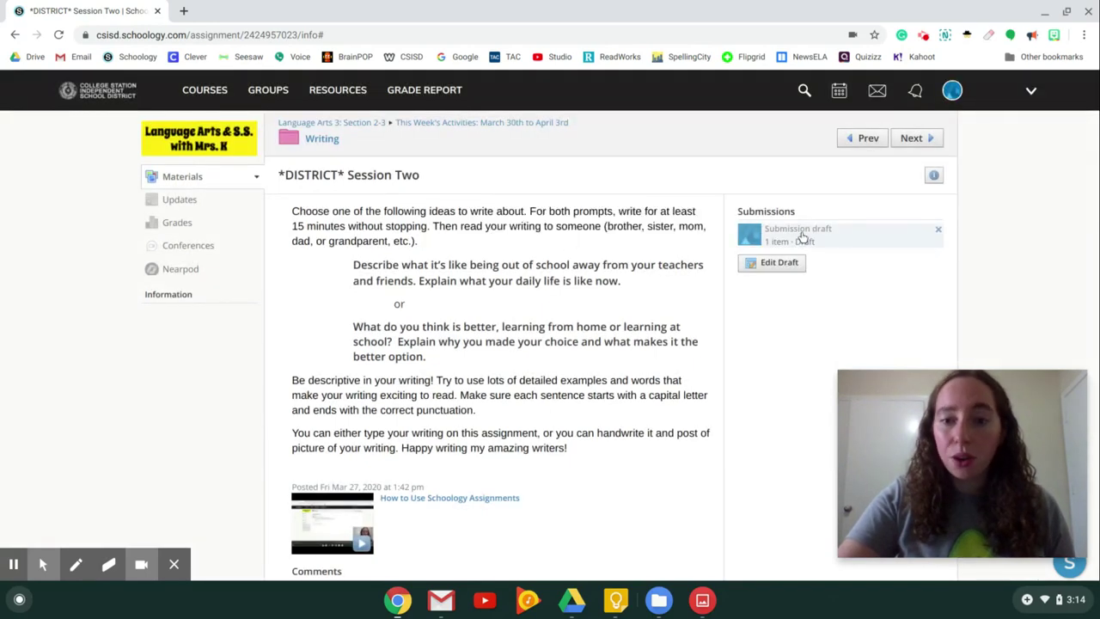
- Reopen the submission draft for editing and save it as a draft again
left_click(799, 239)
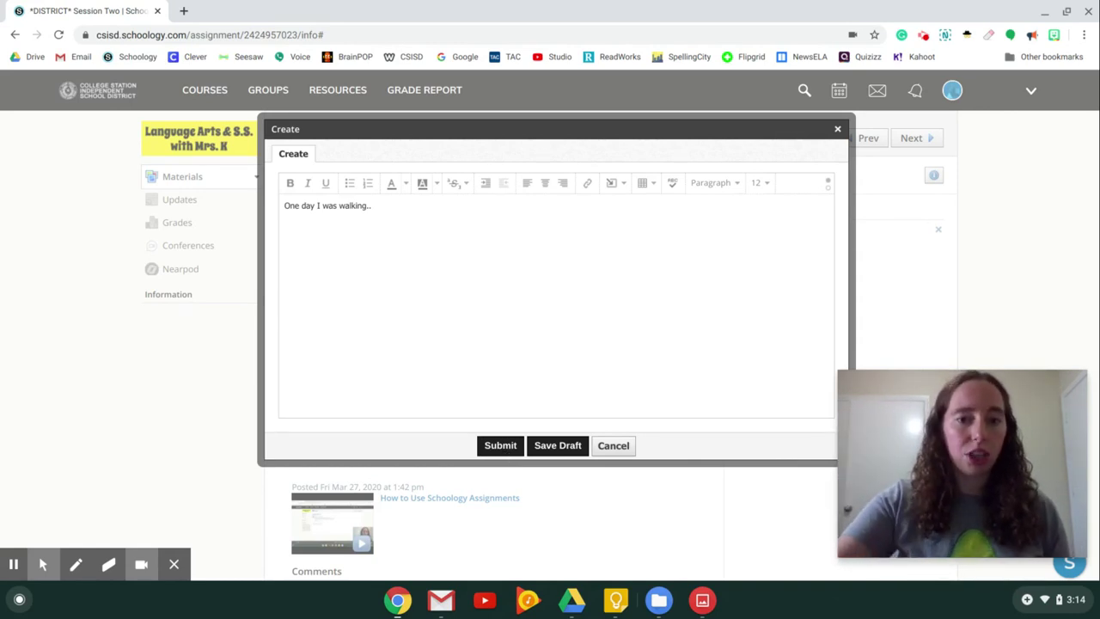
left_click(565, 444)
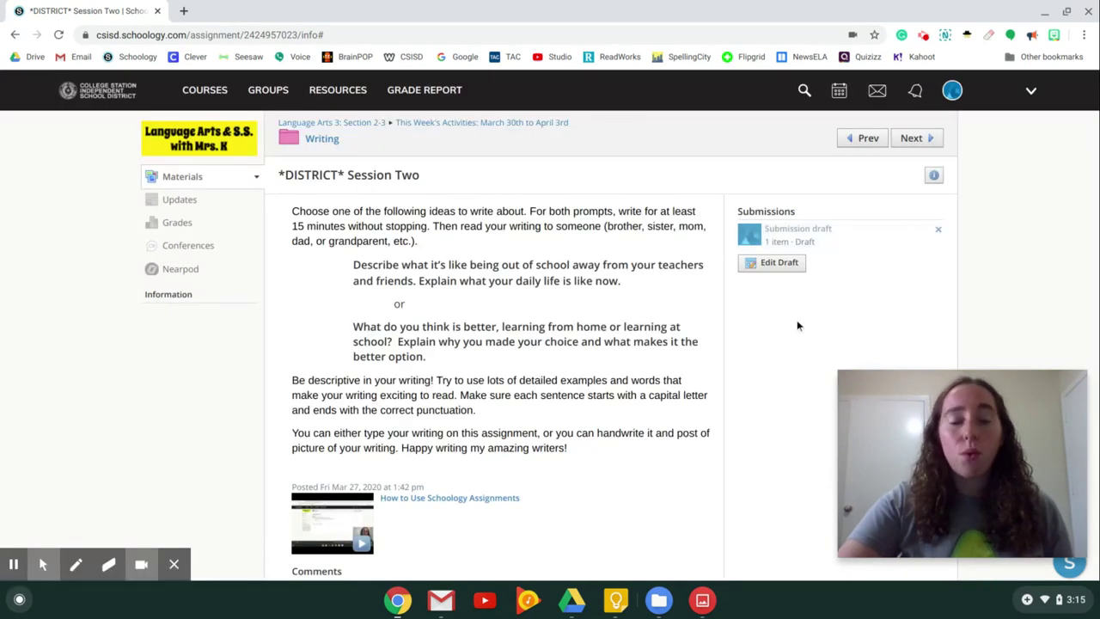